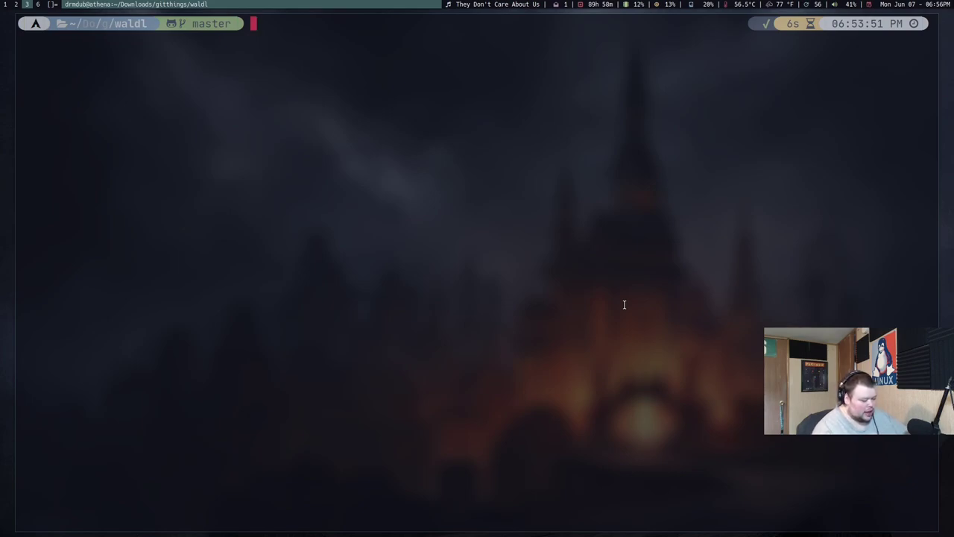
Step: Run ./waldl with the search term 'arch linux' to fetch wallpaper thumbnails
type("./")
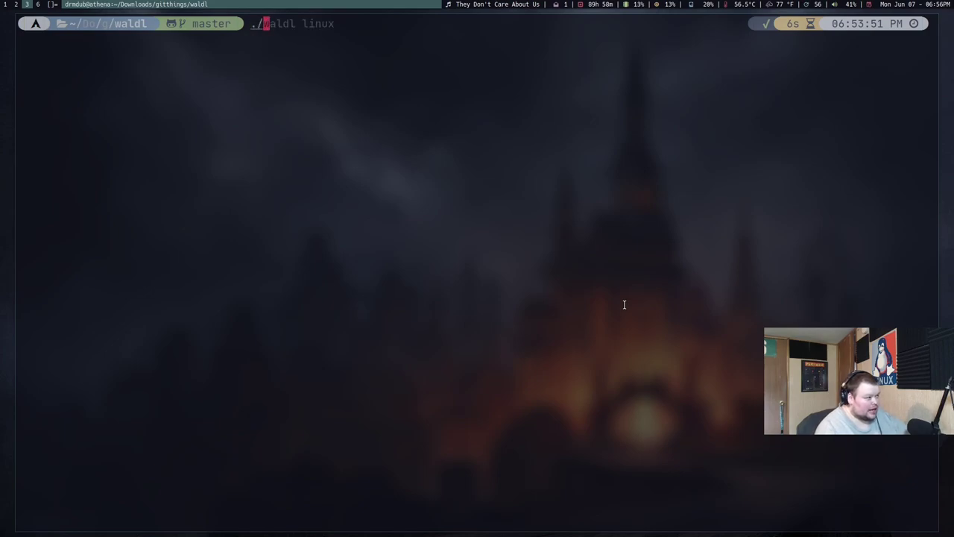
type("wald")
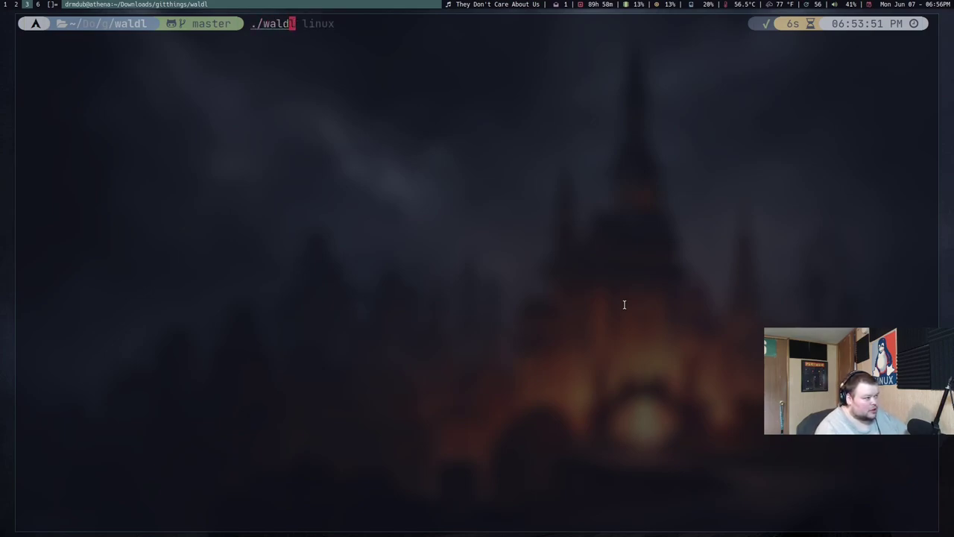
type("l")
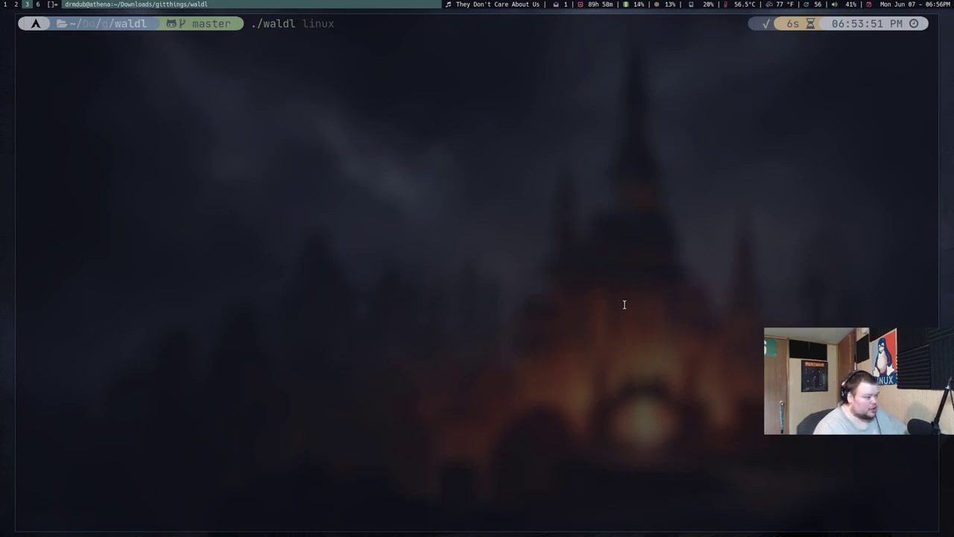
type("arch")
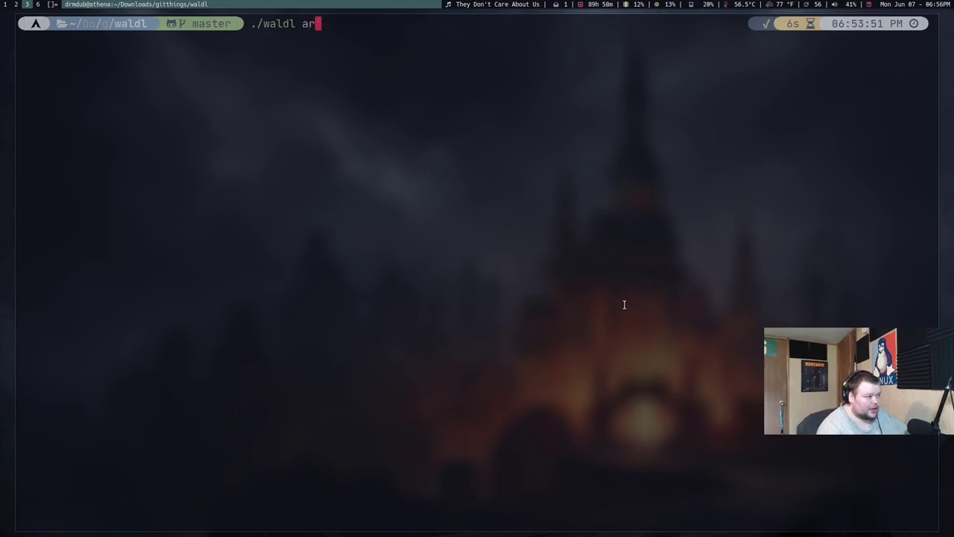
type(" linux")
key("Return")
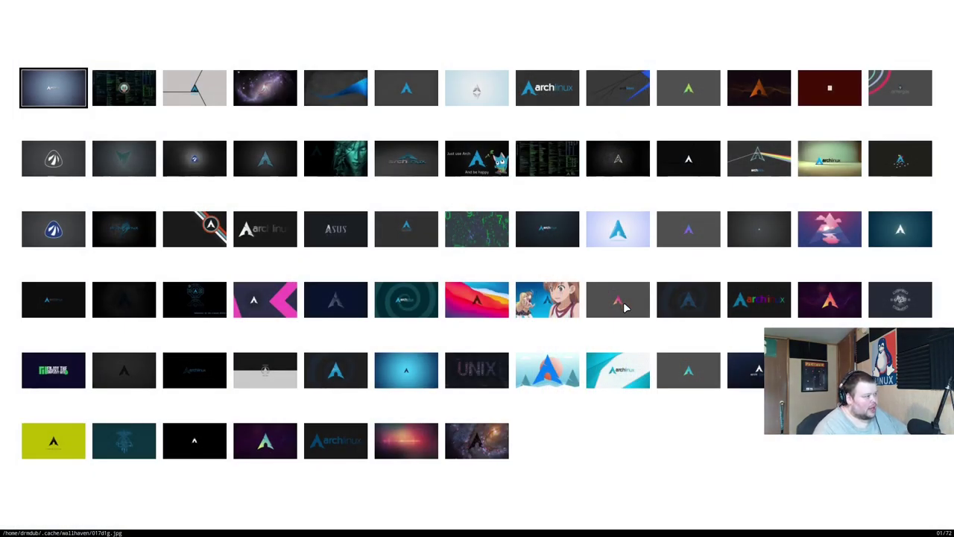
Step: Browse the wallpaper grid and preview the third wallpaper at full size
key("j")
key("j")
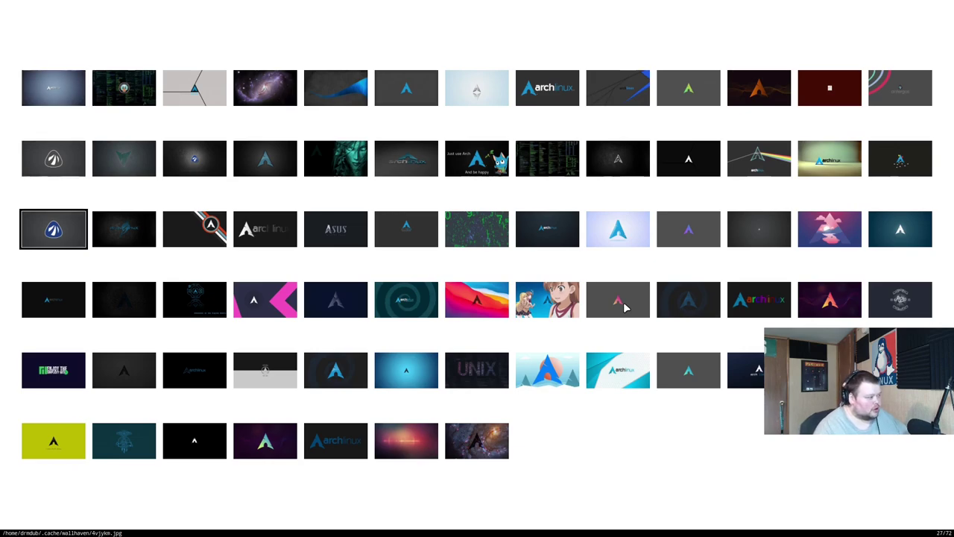
key("k")
key("k")
key("l")
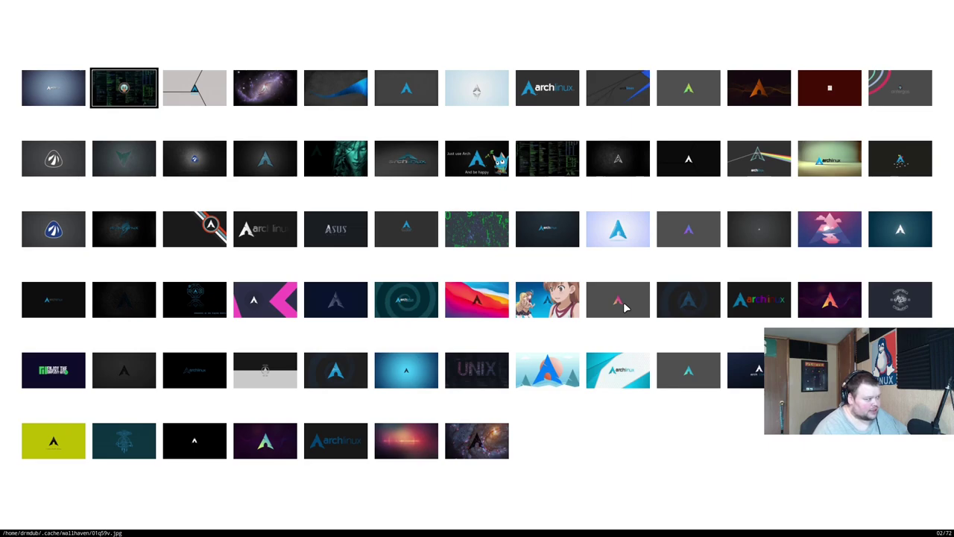
key("l")
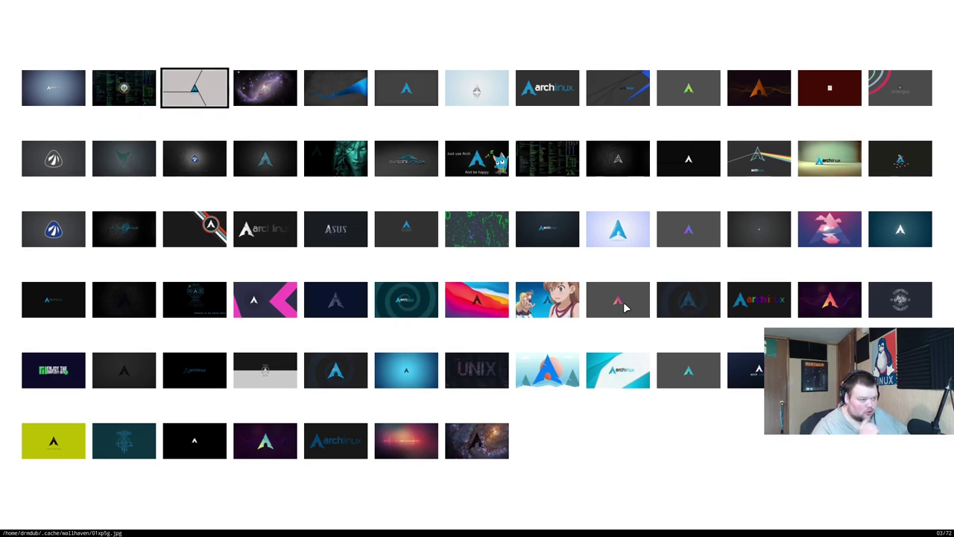
key("Return")
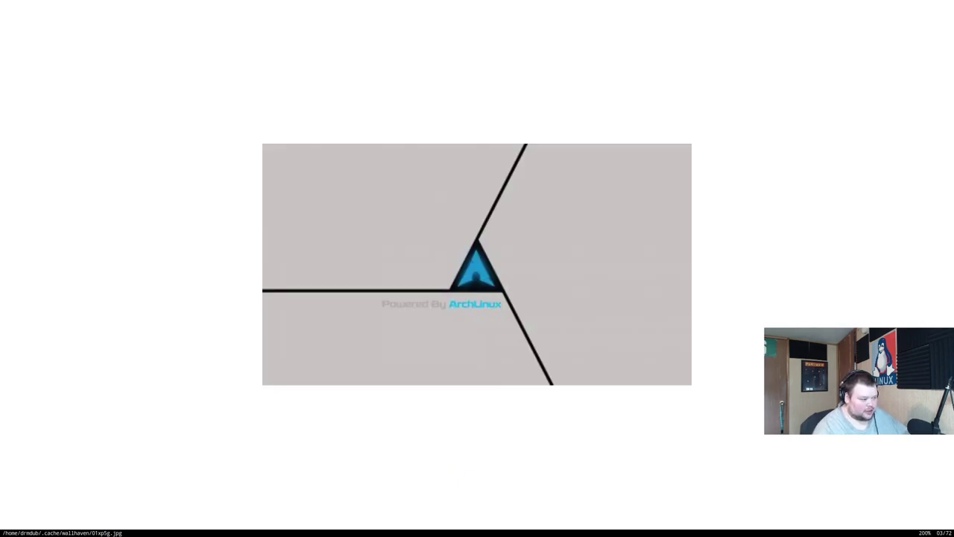
key("Return")
Step: Preview the blue wave wallpaper, move on to the eighth, and download the marked wallpapers
key("Right")
key("Right")
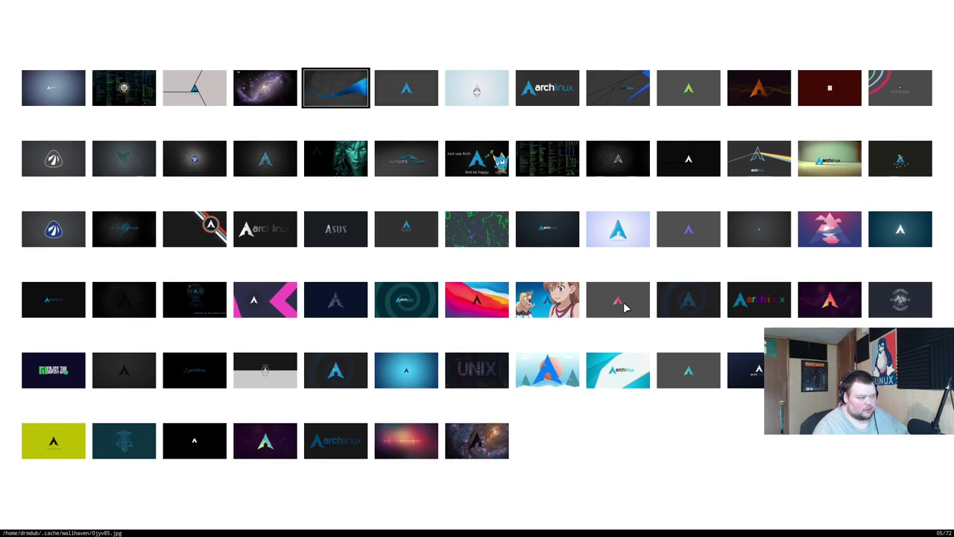
key("Return")
key("Return")
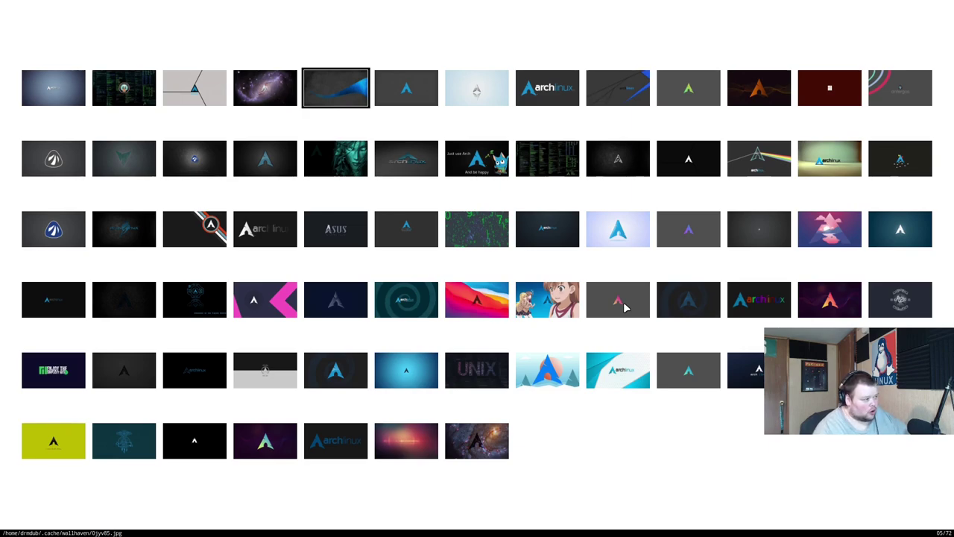
key("Right")
key("Right")
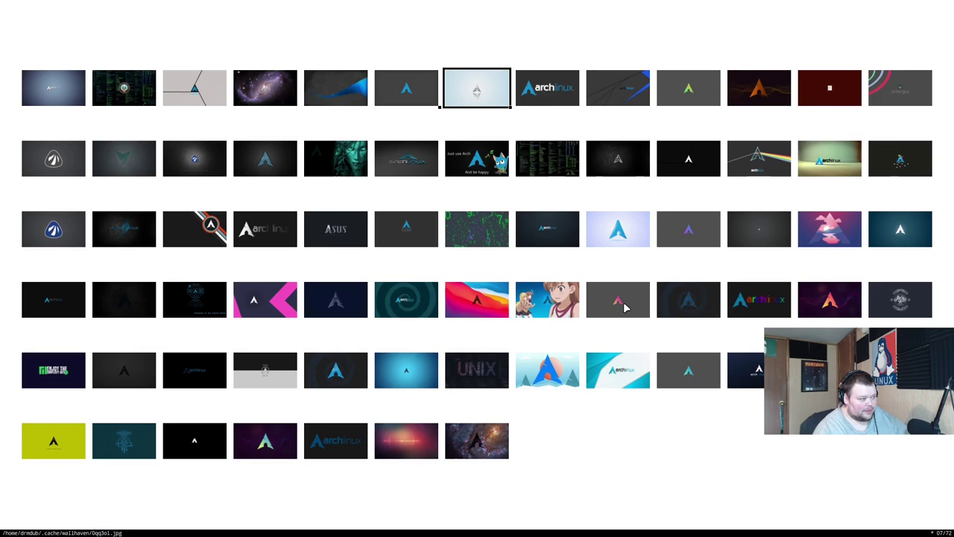
key("Right")
key("Right")
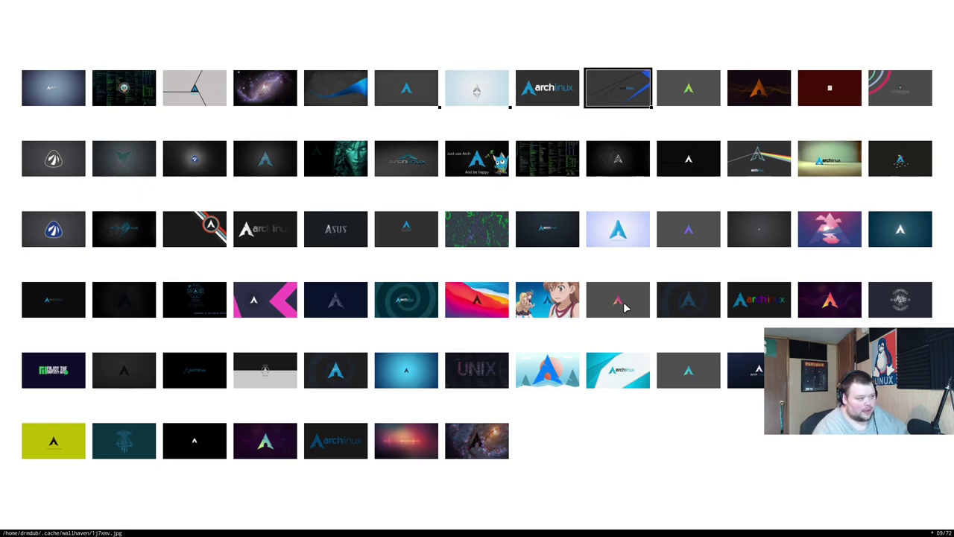
key("Right")
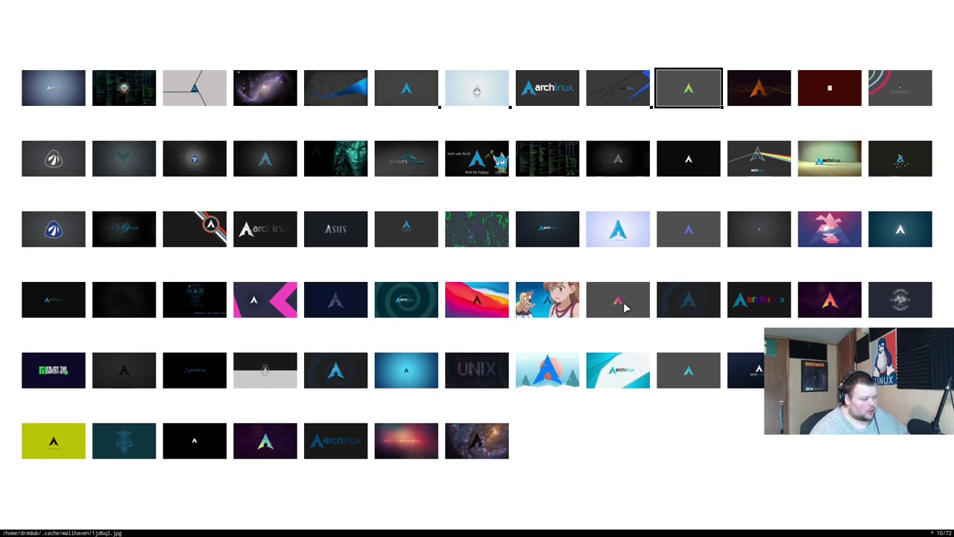
key("q")
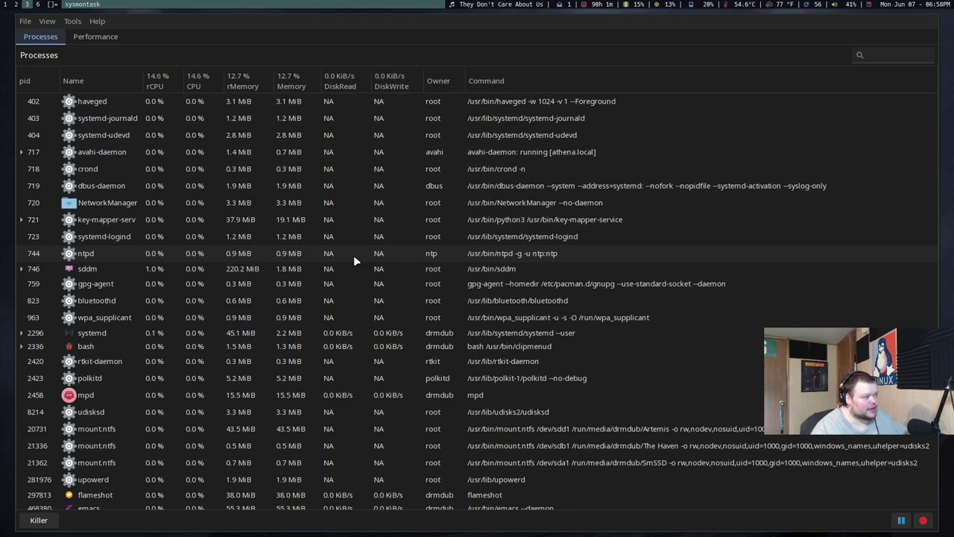
Step: Show SysMonTask's Performance view with the Ryzen 7 3800X CPU utilisation graph
left_click(103, 39)
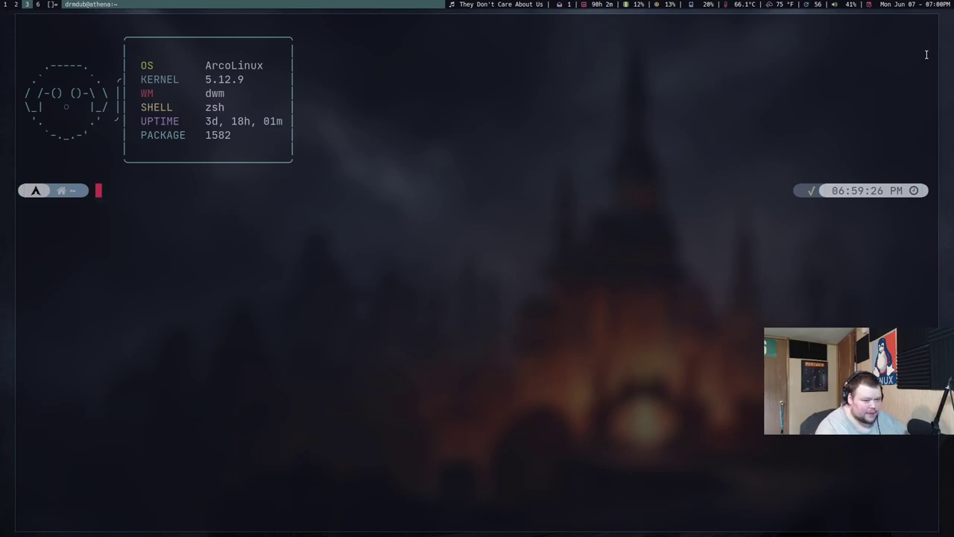
Step: Let Espanso expand the date to 06/07/2021 at the prompt, then erase it
type("06/07/2021")
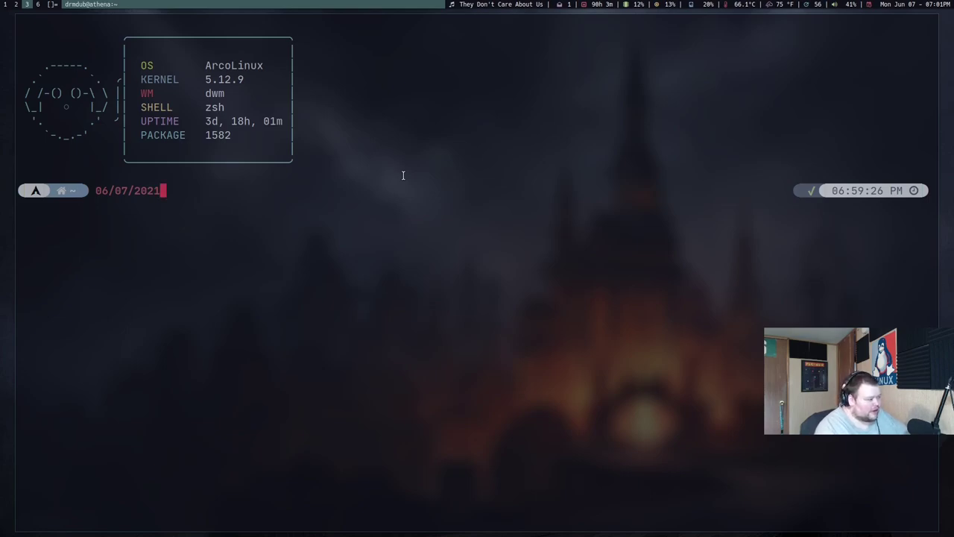
key("BackSpace")
key("BackSpace")
key("BackSpace")
key("BackSpace")
key("BackSpace")
key("BackSpace")
key("BackSpace")
key("BackSpace")
key("BackSpace")
key("BackSpace")
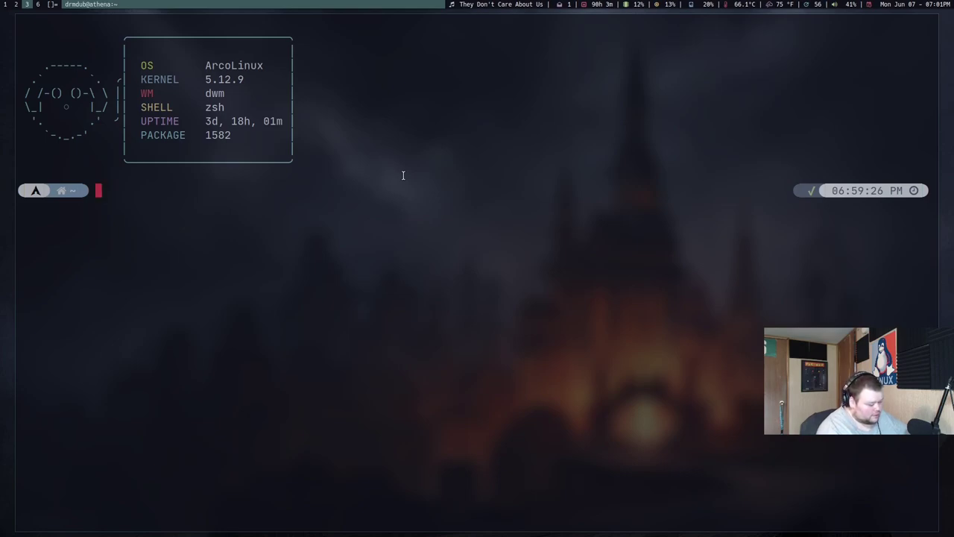
Step: Change into the espanso config folder under .config, list its contents, and enlarge the text
type("cd ")
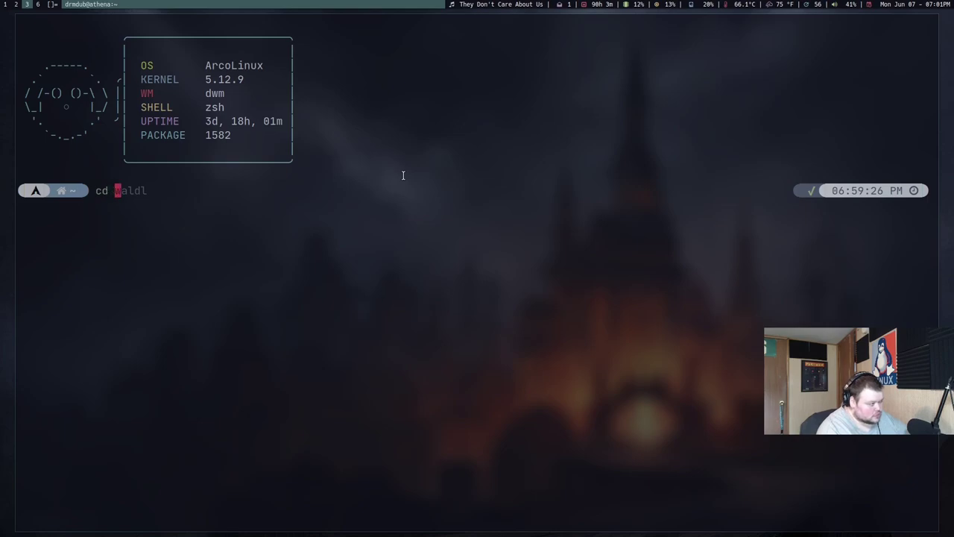
type(".config")
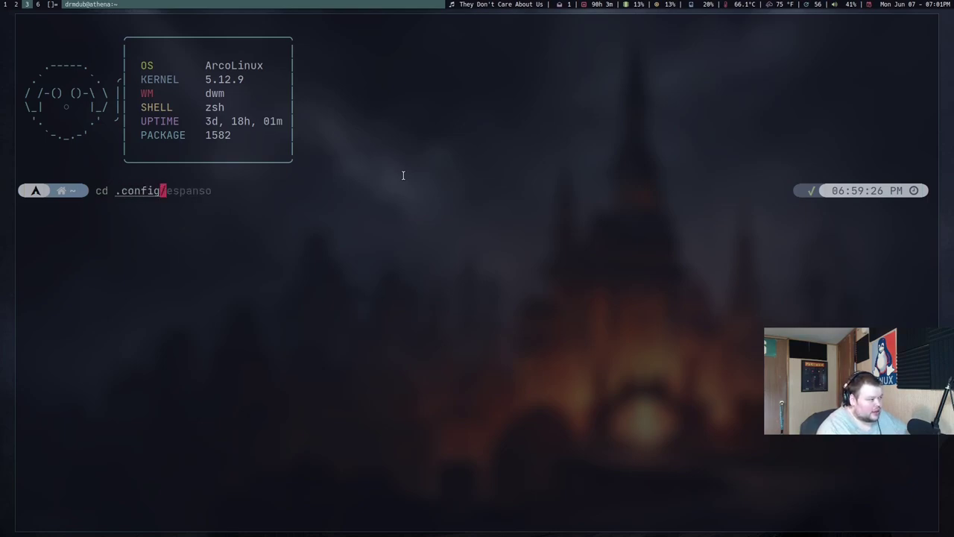
key("Right")
key("Return")
type("ls")
key("Return")
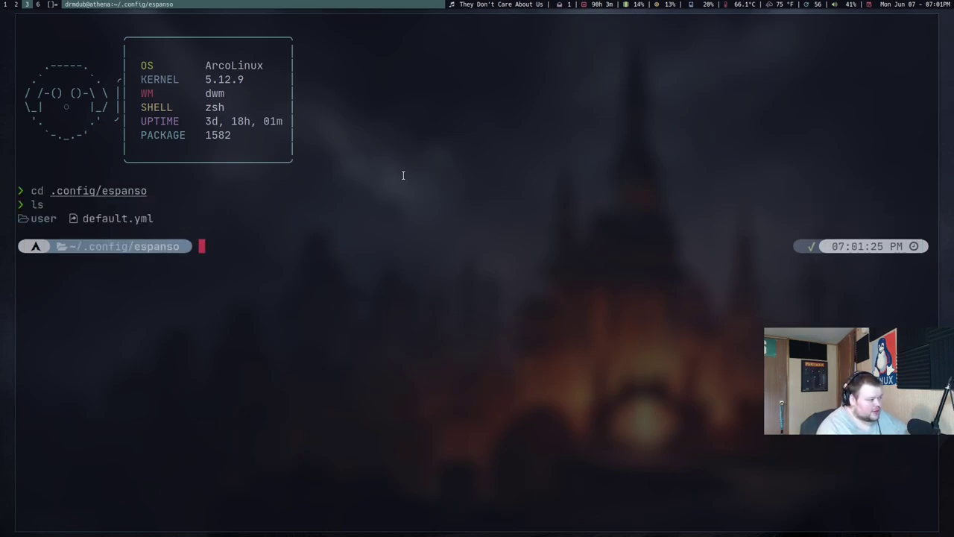
key("ctrl+equal")
key("ctrl+equal")
key("ctrl+equal")
key("ctrl+equal")
key("ctrl+equal")
key("ctrl+equal")
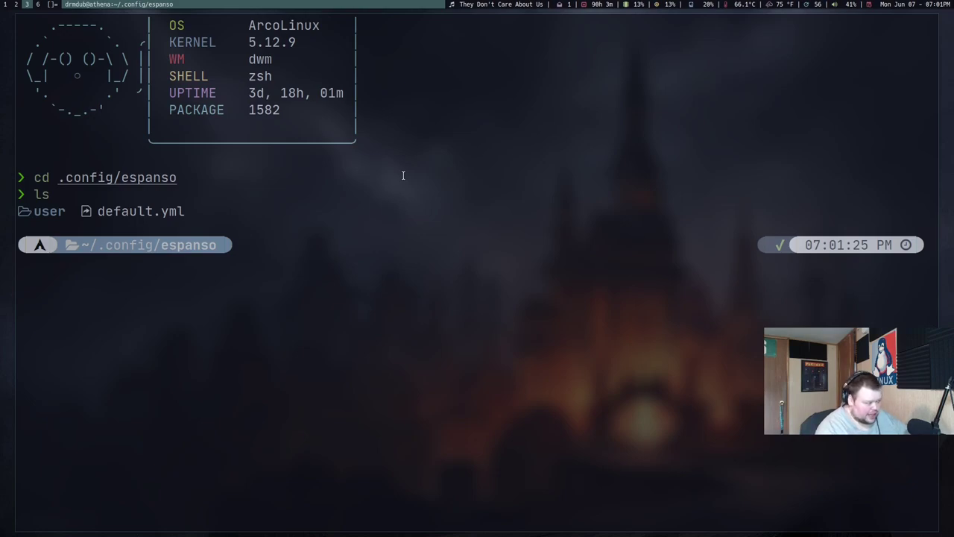
Step: Open default.yml in Neovim with the v alias
type("v")
key("Right")
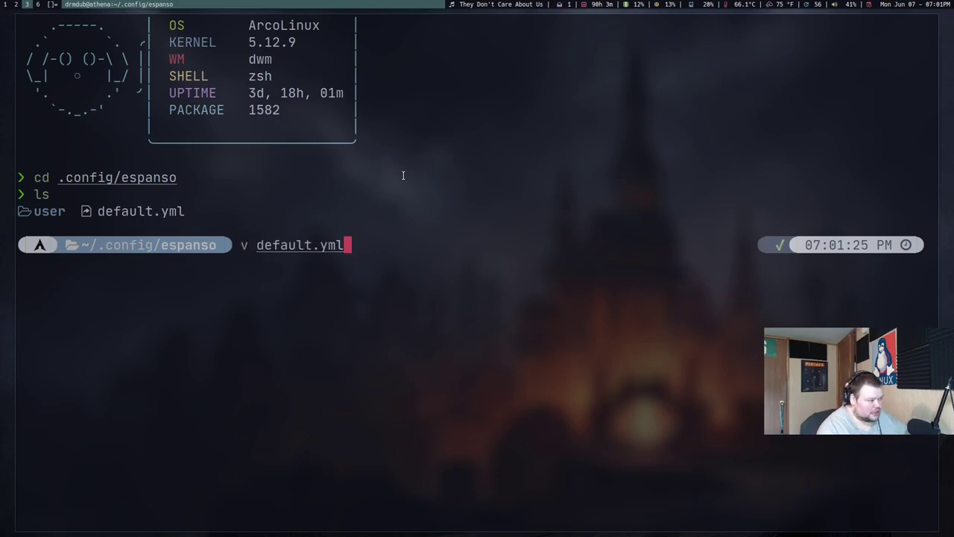
key("Return")
Step: Move to the simple replacement rule, then test the :espanso and :shell expansions in a second terminal
key("j")
key("j")
key("j")
key("j")
key("j")
key("j")
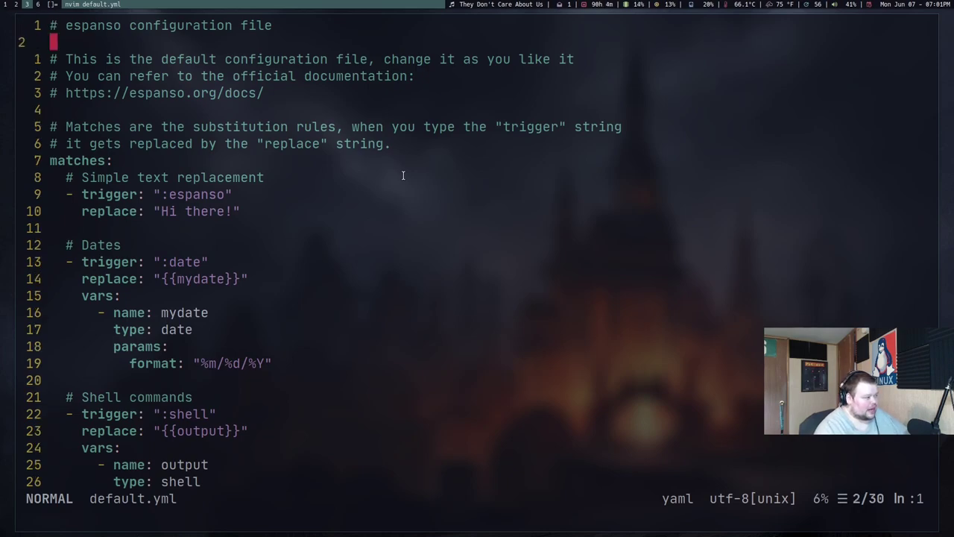
key("j")
key("j")
key("j")
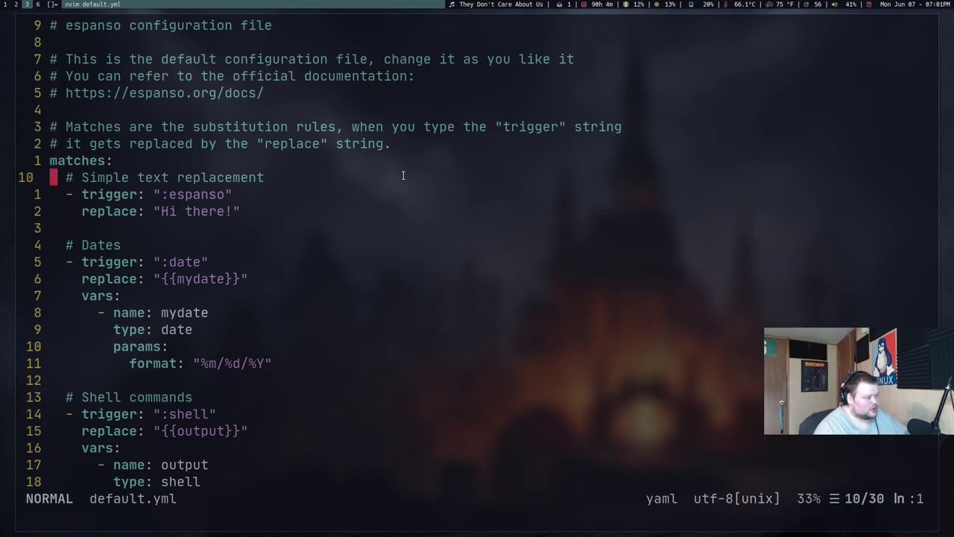
key("super+Return")
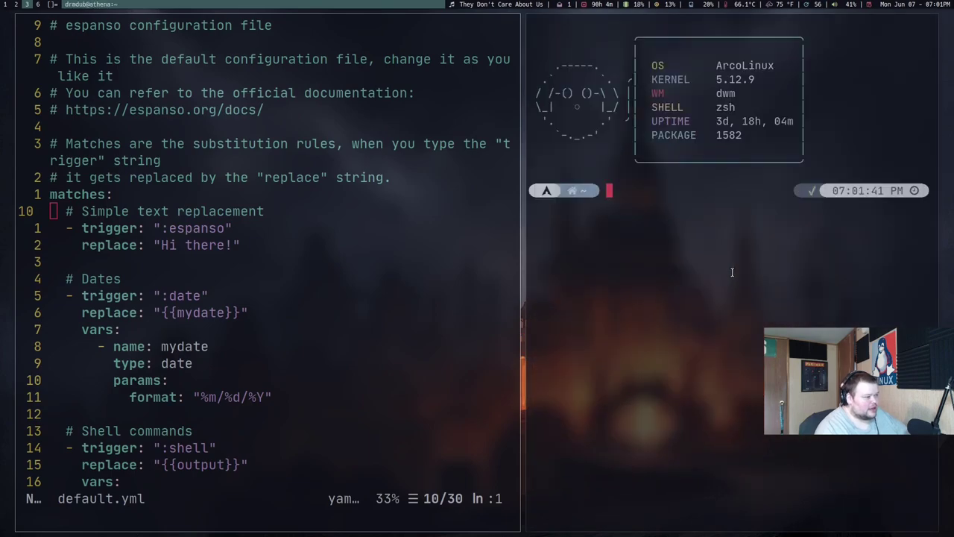
type(":espanso")
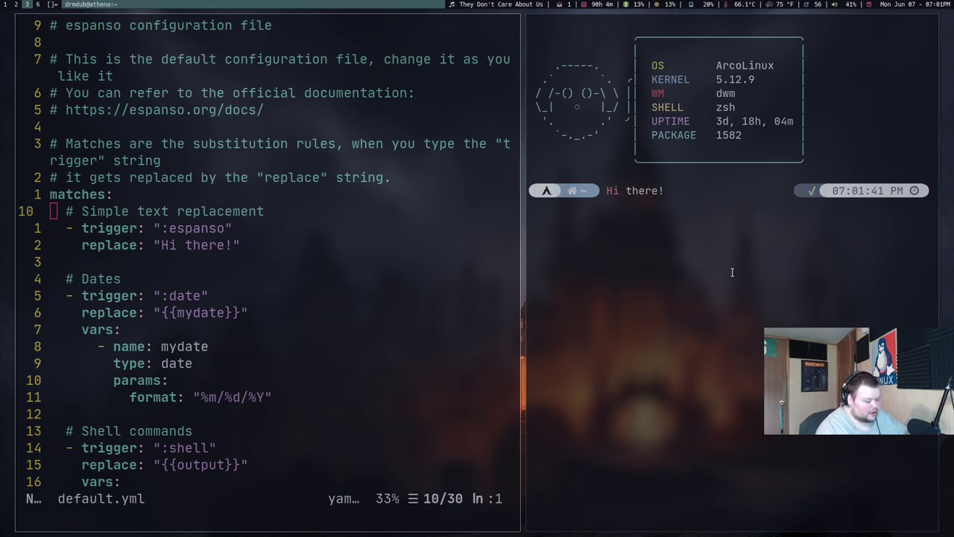
key("ctrl+c")
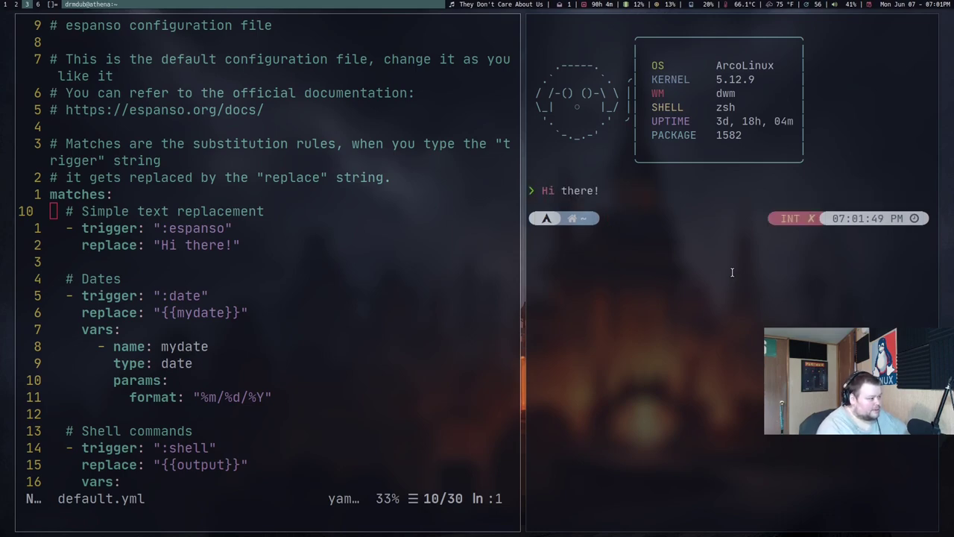
type(":shell")
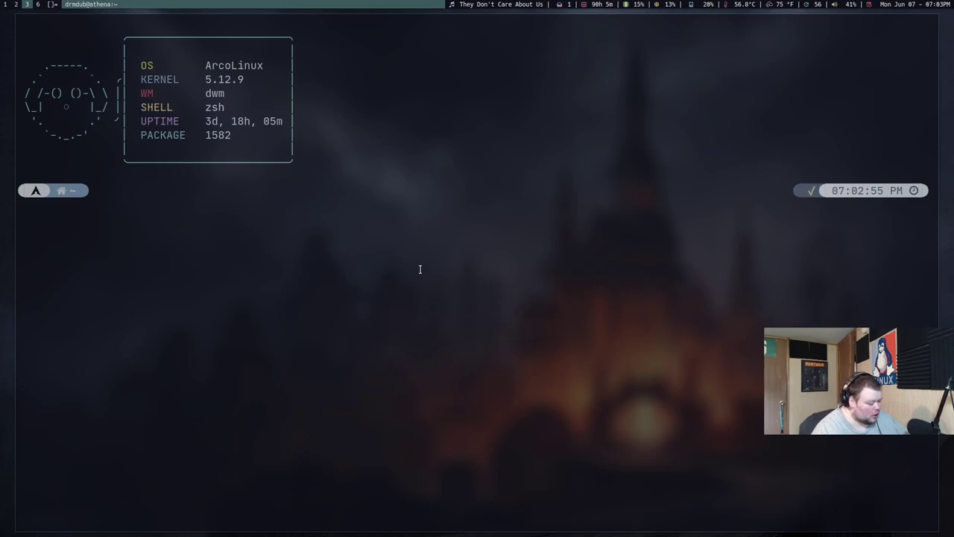
key("Print")
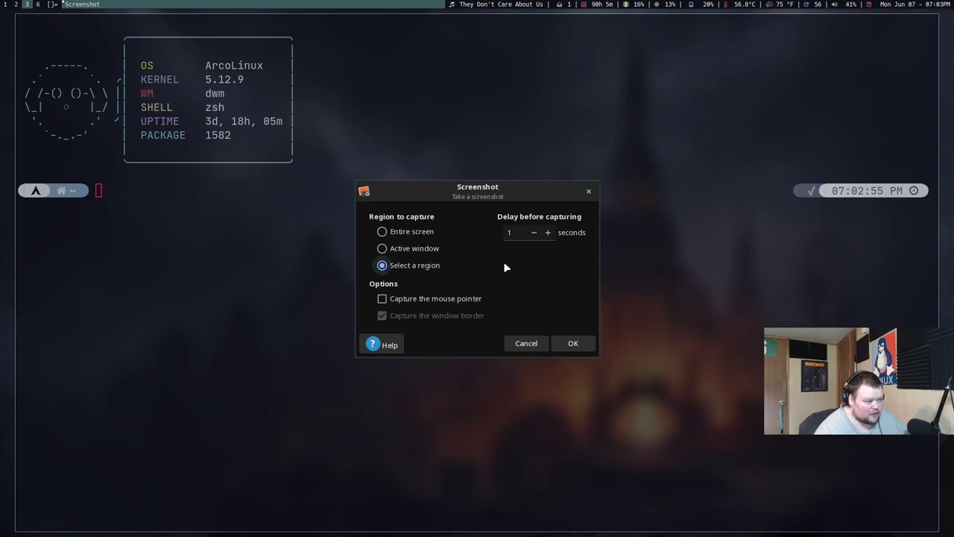
left_click(526, 343)
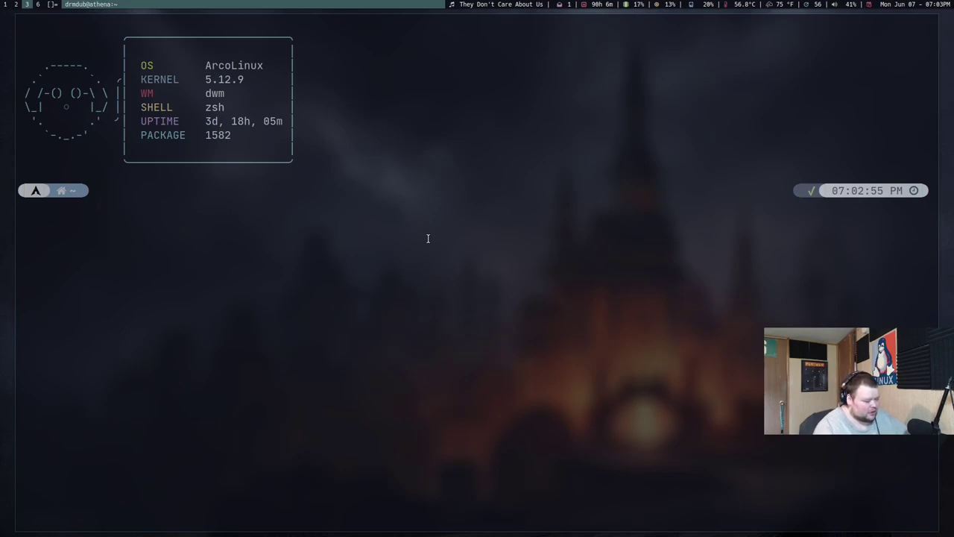
Step: Enter the command 'flameshot gui' at the prompt, completing it from 'flam'
type("flam")
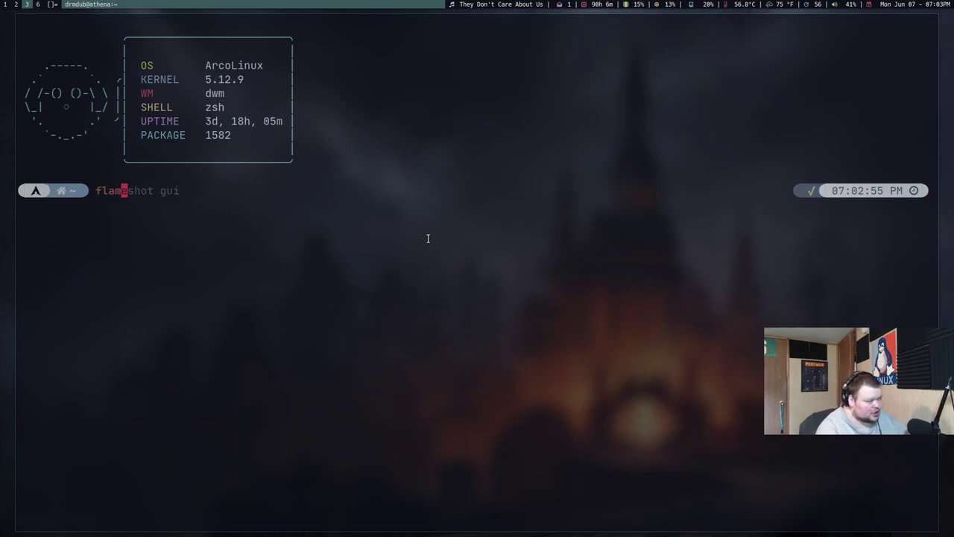
key("Right")
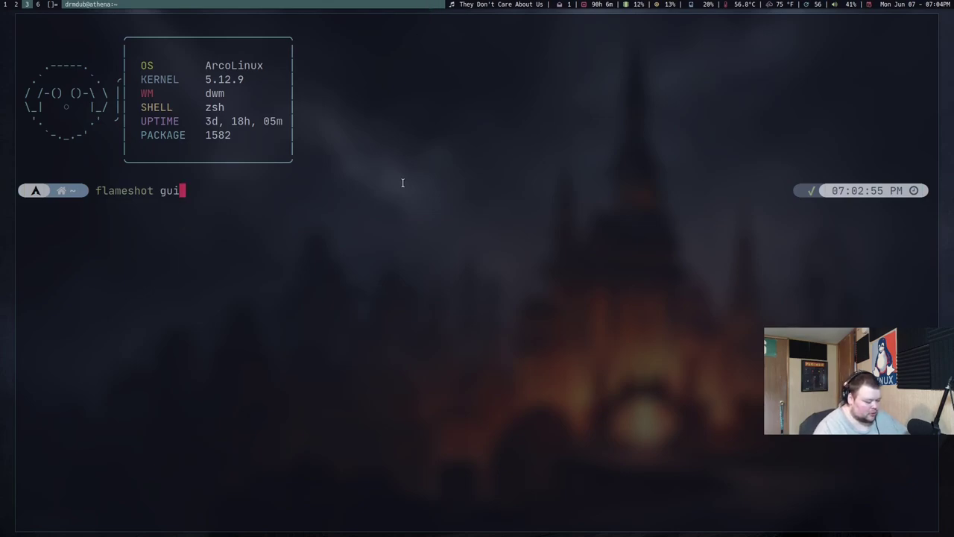
Step: Start flameshot gui and select the top-left region of the screen
key("Return")
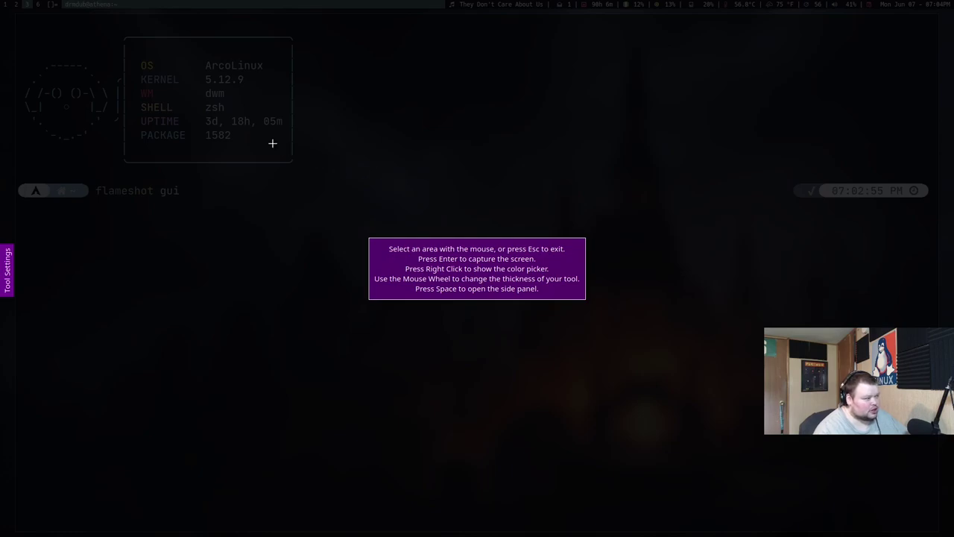
left_click(25, 25)
left_click_drag(25, 25, 420, 240)
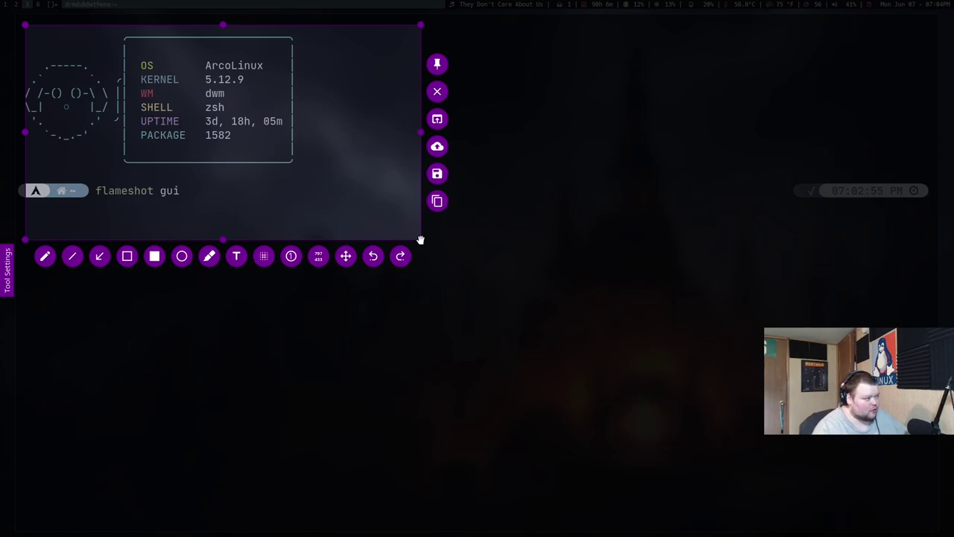
Step: Add a red arrow, a red box around the system info and markers 1–3, then save as 2021-06-07_19-04.png
left_click(100, 255)
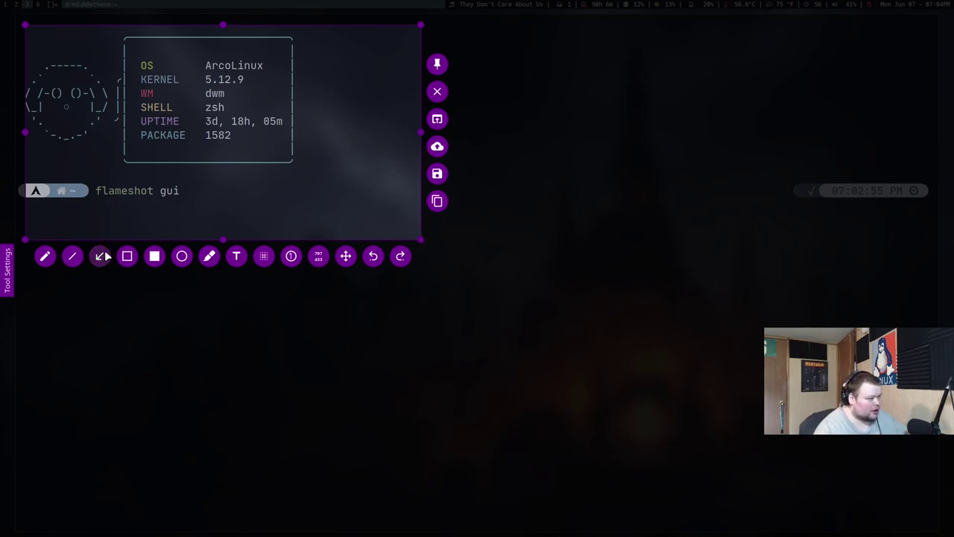
left_click_drag(336, 188, 273, 142)
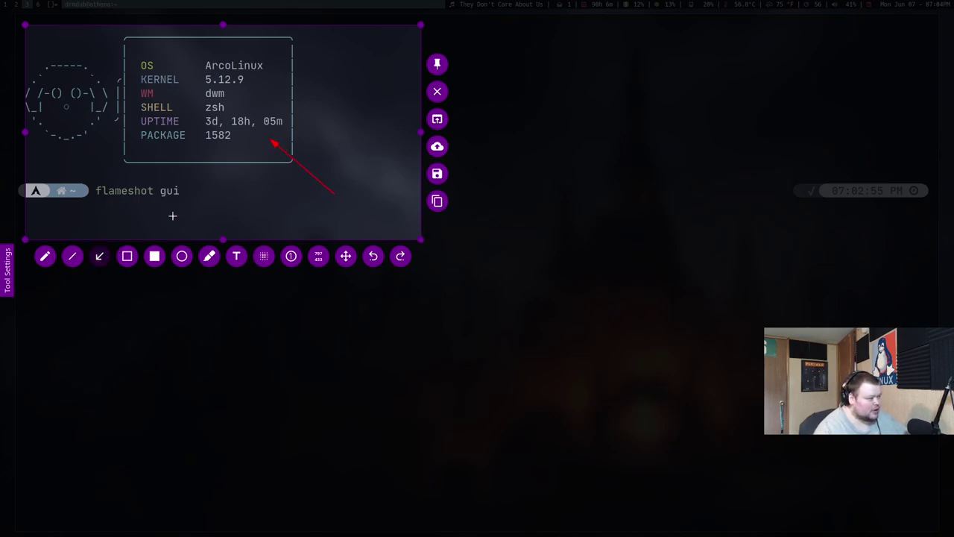
left_click(127, 256)
left_click_drag(111, 36, 324, 168)
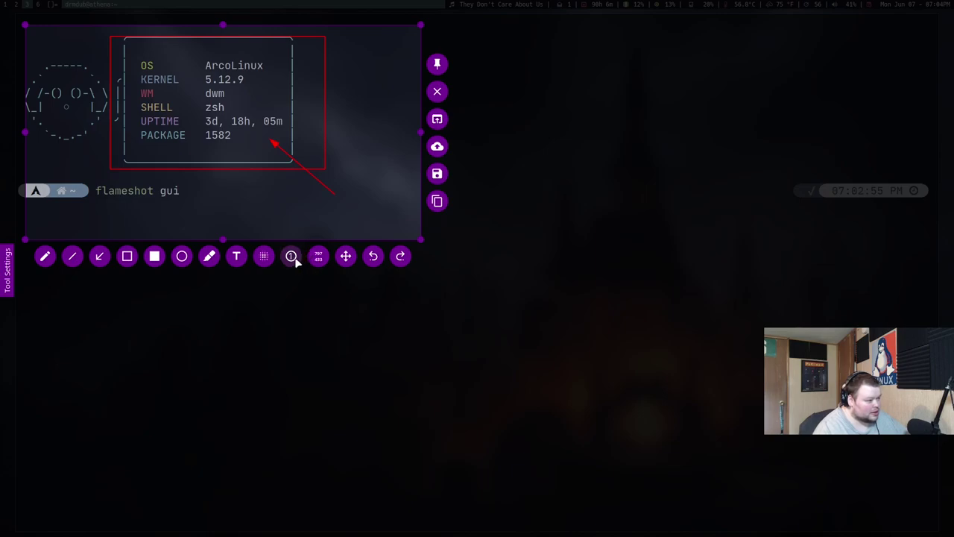
left_click(351, 202)
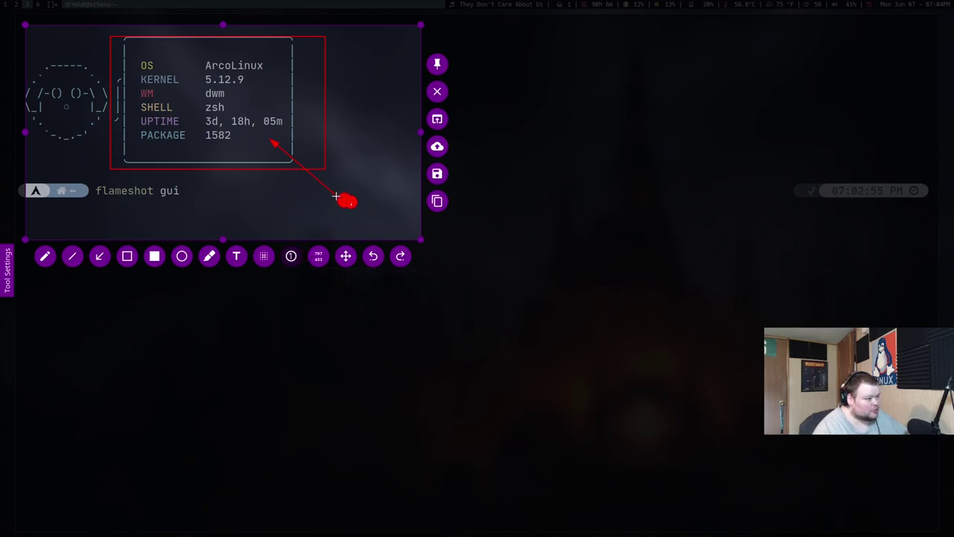
left_click(106, 38)
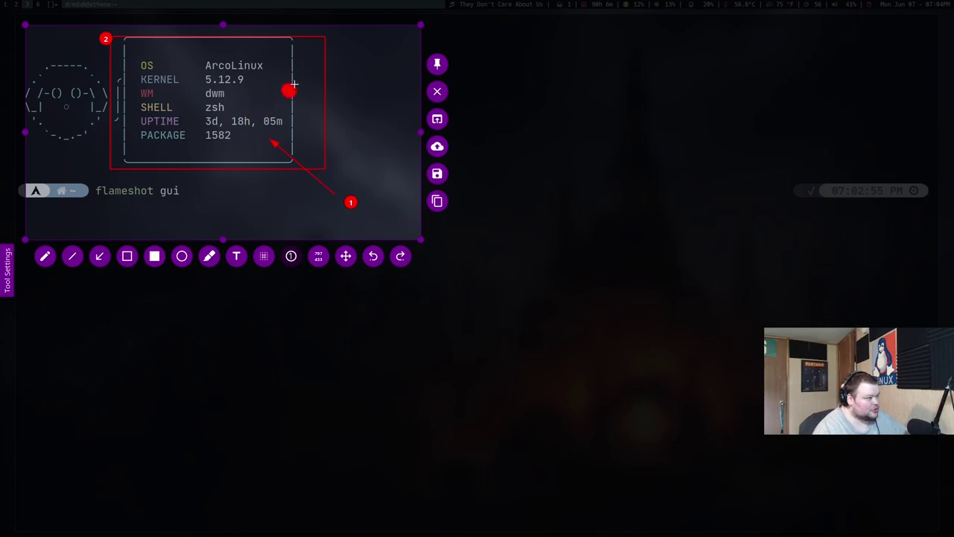
left_click(324, 36)
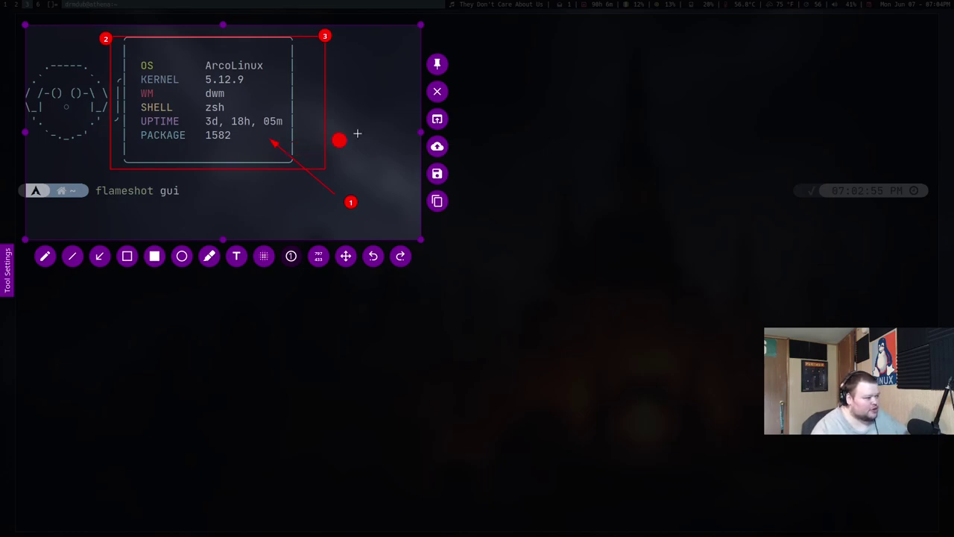
left_click(437, 173)
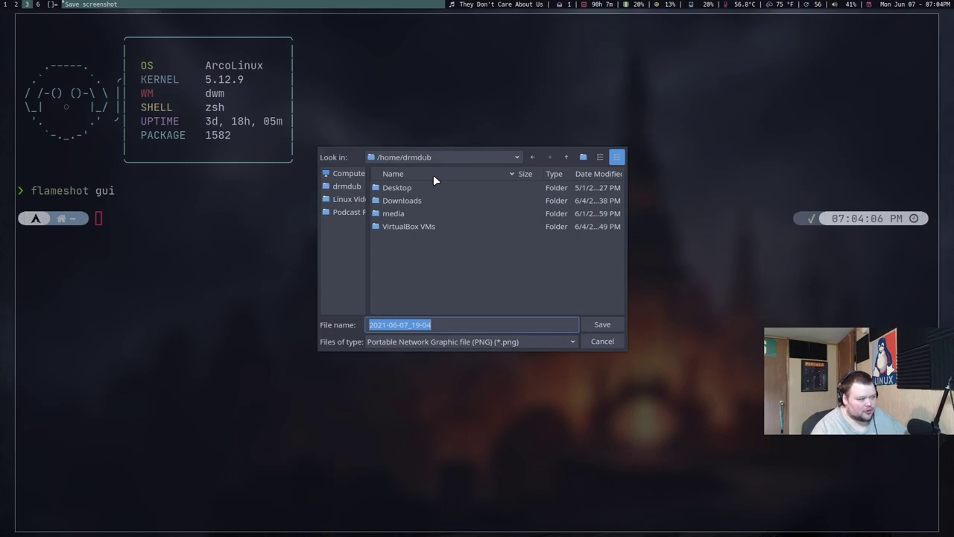
left_click(606, 328)
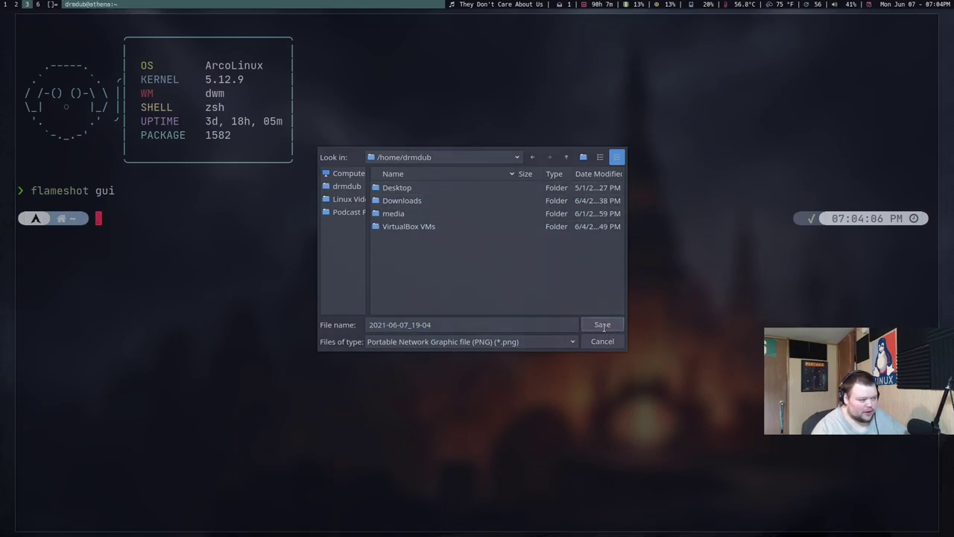